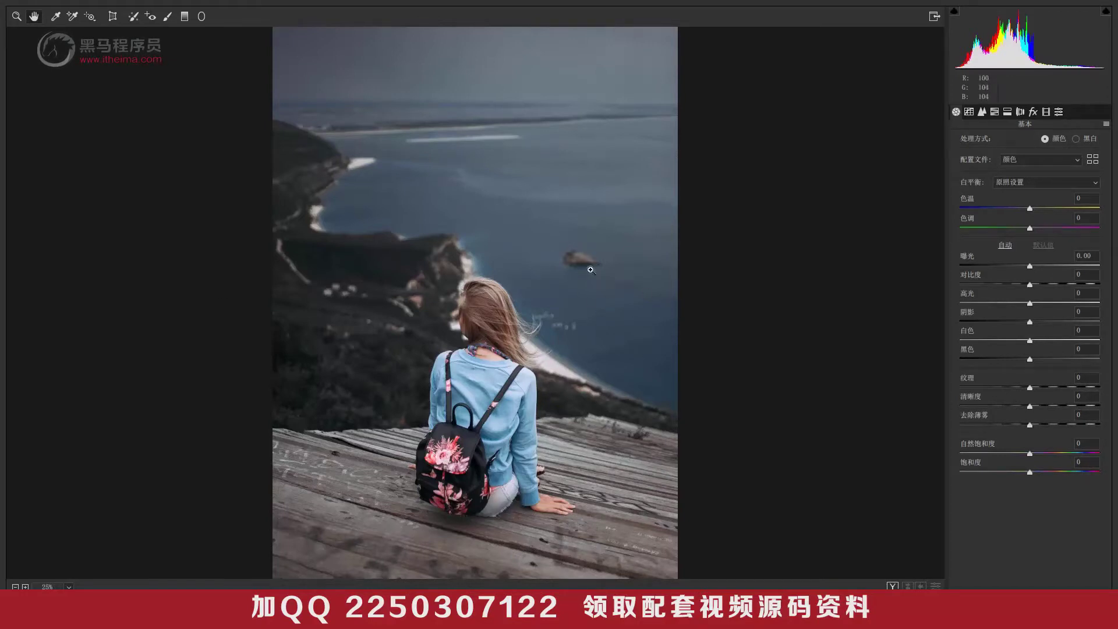
Zoom the preview to 66.7% and pan until the small rock island below the cliff is centred
scroll(586, 268, up, 2)
scroll(647, 318, up, 1)
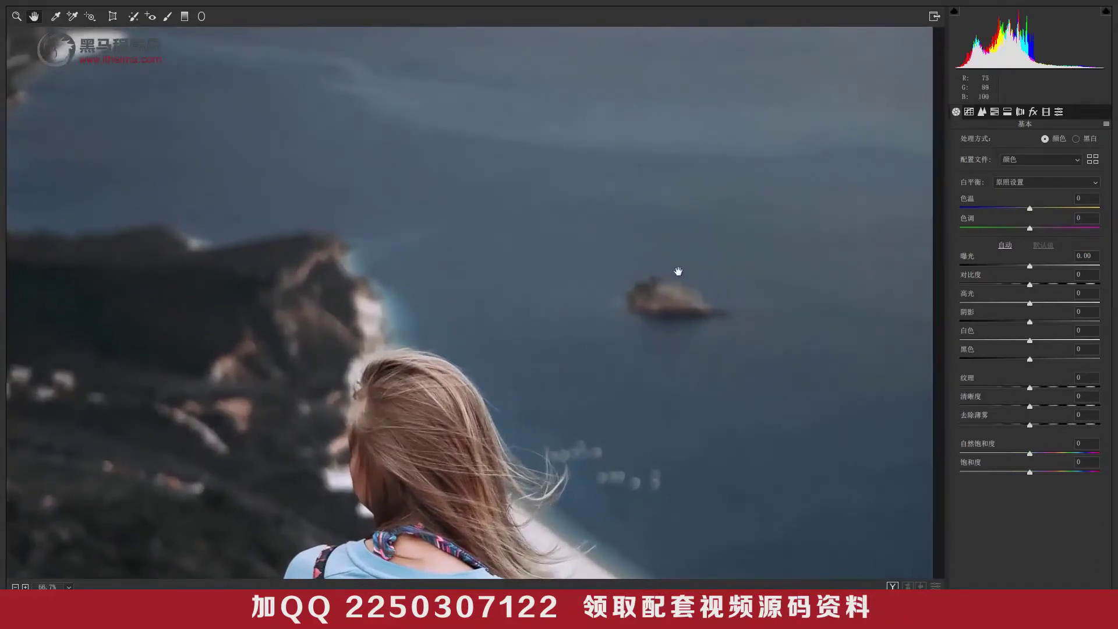
drag(743, 309, 673, 352)
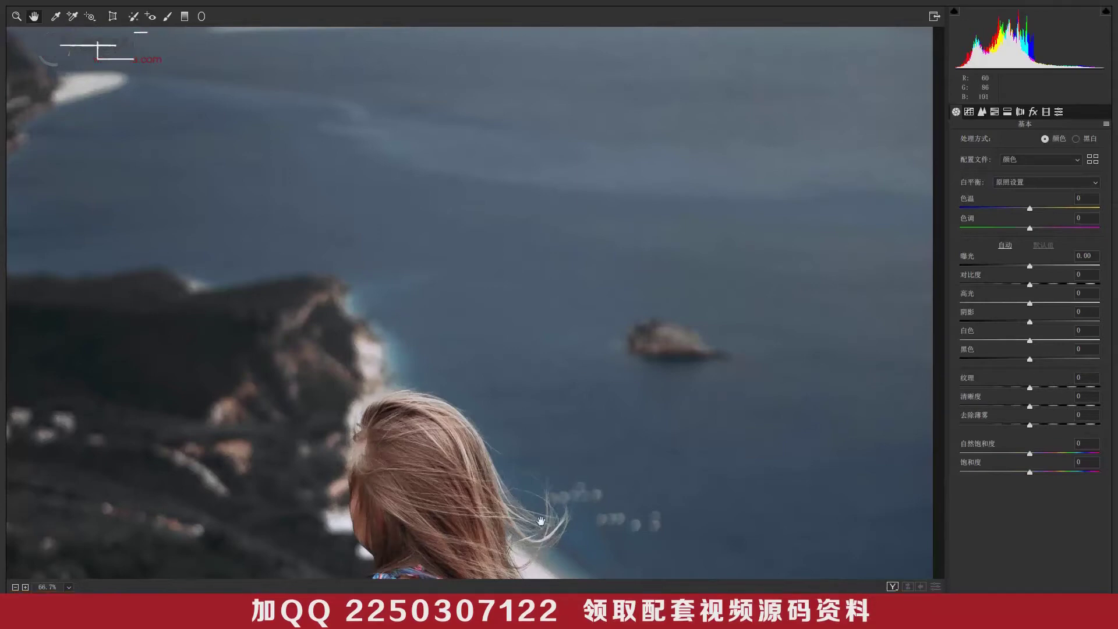
drag(593, 499, 491, 231)
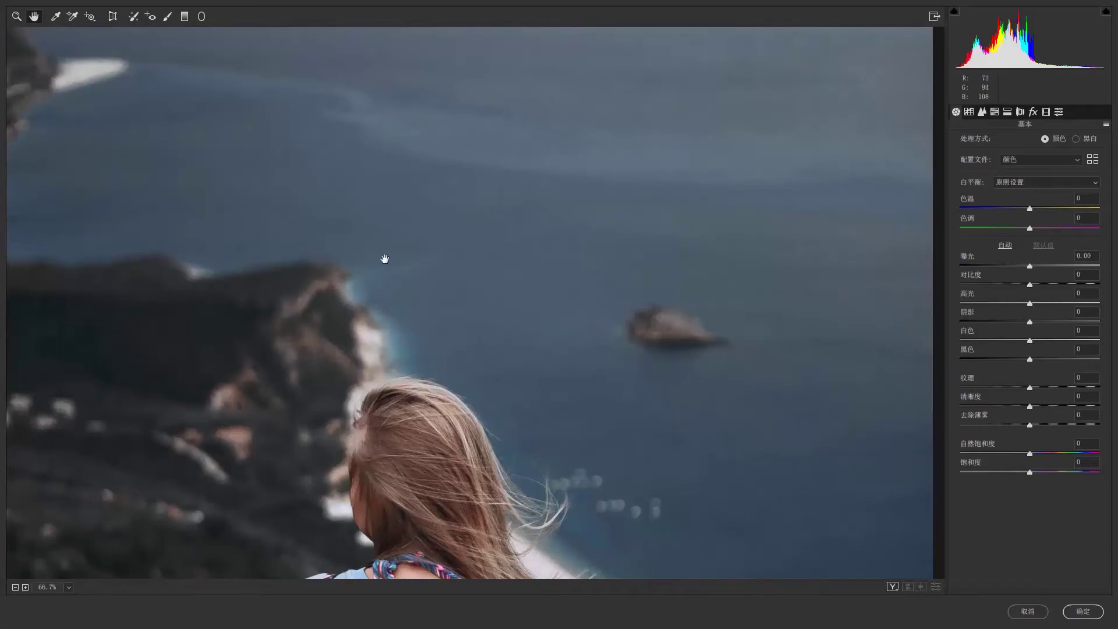
Heal the rock island with a Spot Removal stroke, sourcing sea from above and adjusting Feather
click(133, 16)
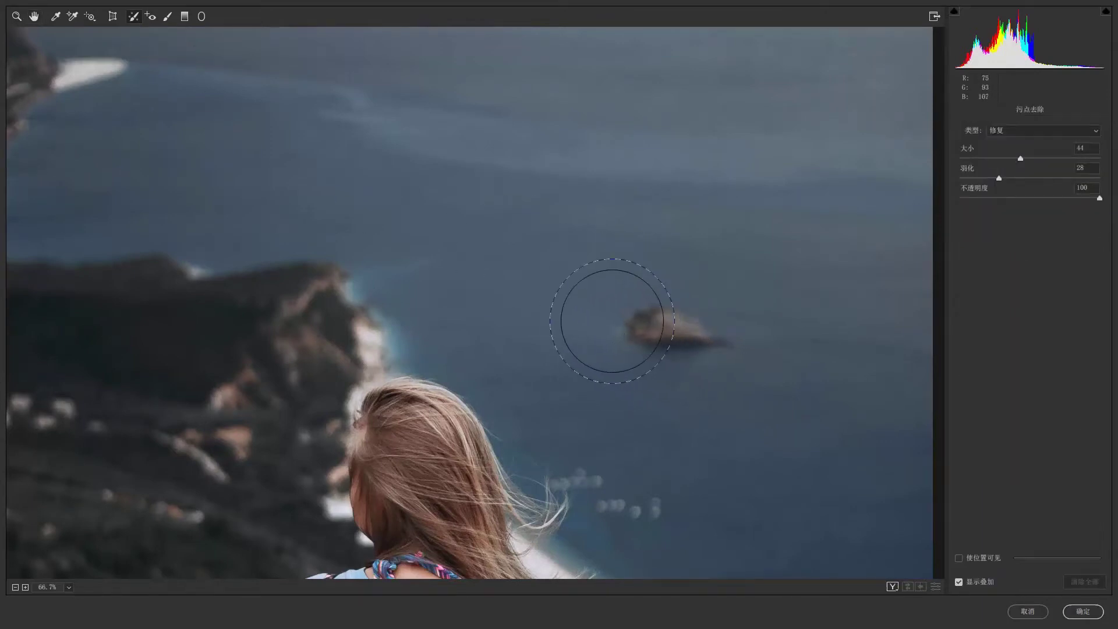
mouse_move(611, 321)
mouse_down()
mouse_move(686, 330)
mouse_move(728, 358)
mouse_up()
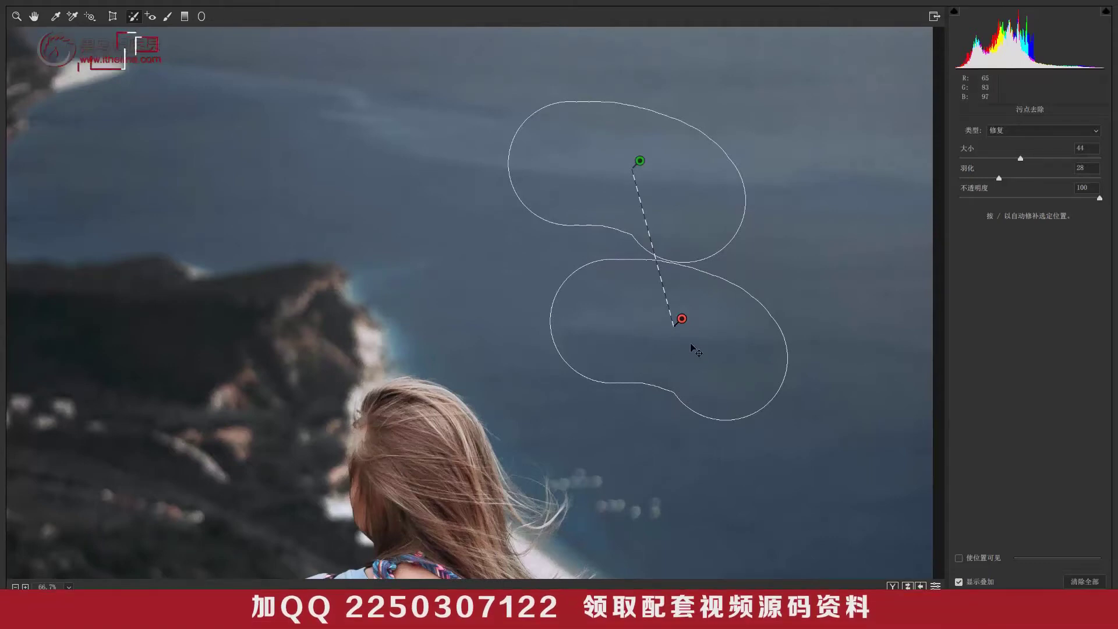
mouse_move(639, 161)
mouse_down()
mouse_move(448, 153)
mouse_move(763, 145)
mouse_move(811, 213)
mouse_up()
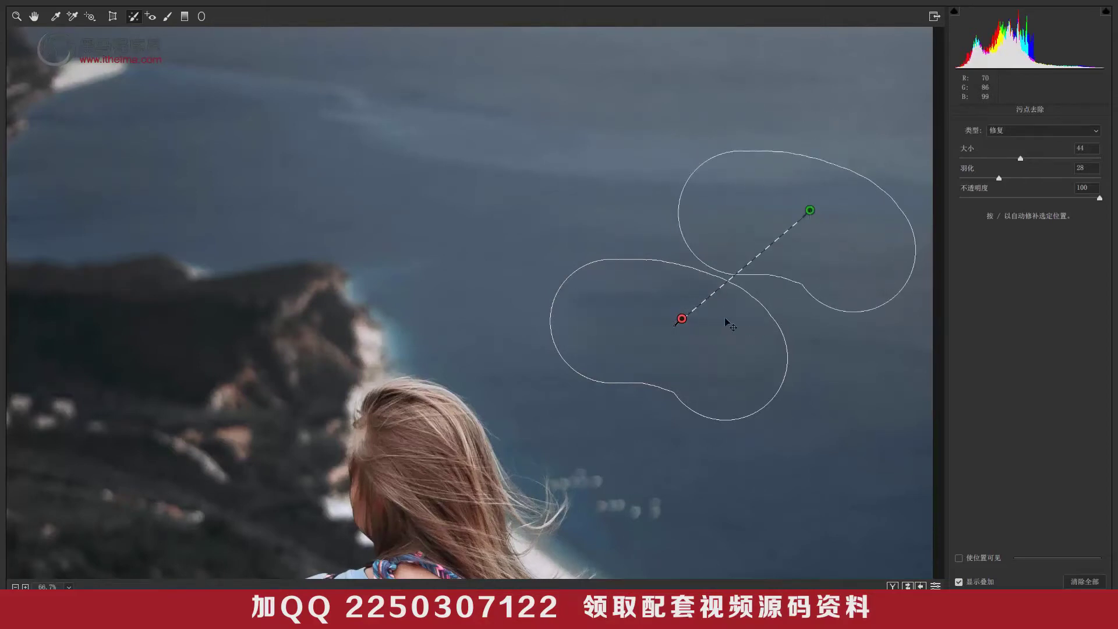
drag(749, 329, 809, 332)
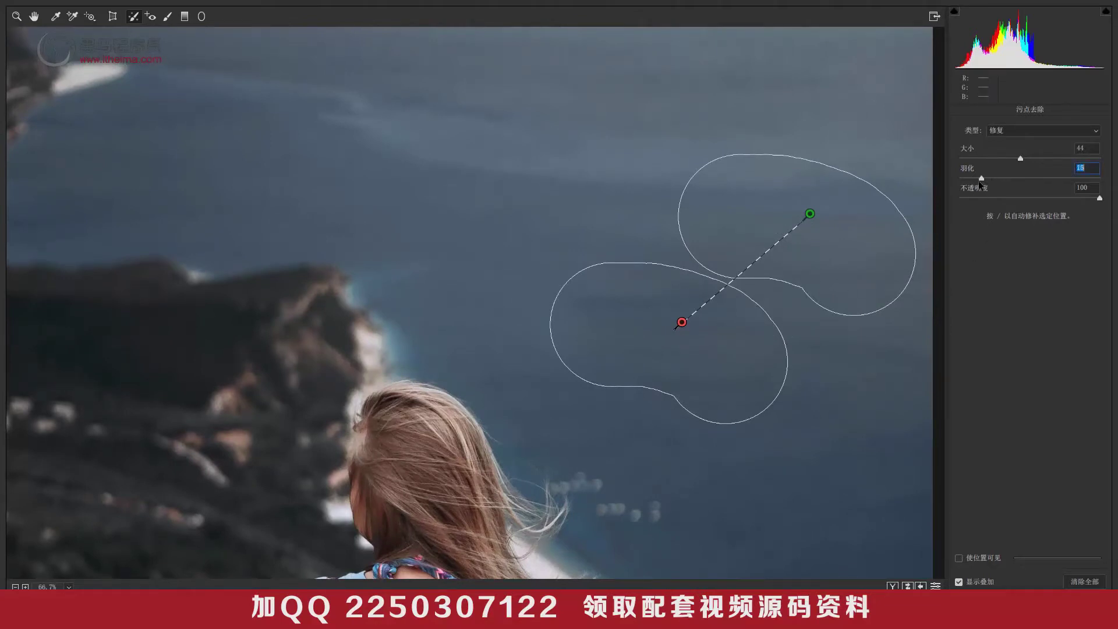
mouse_move(982, 179)
mouse_down()
mouse_move(1060, 179)
mouse_move(1049, 177)
mouse_up()
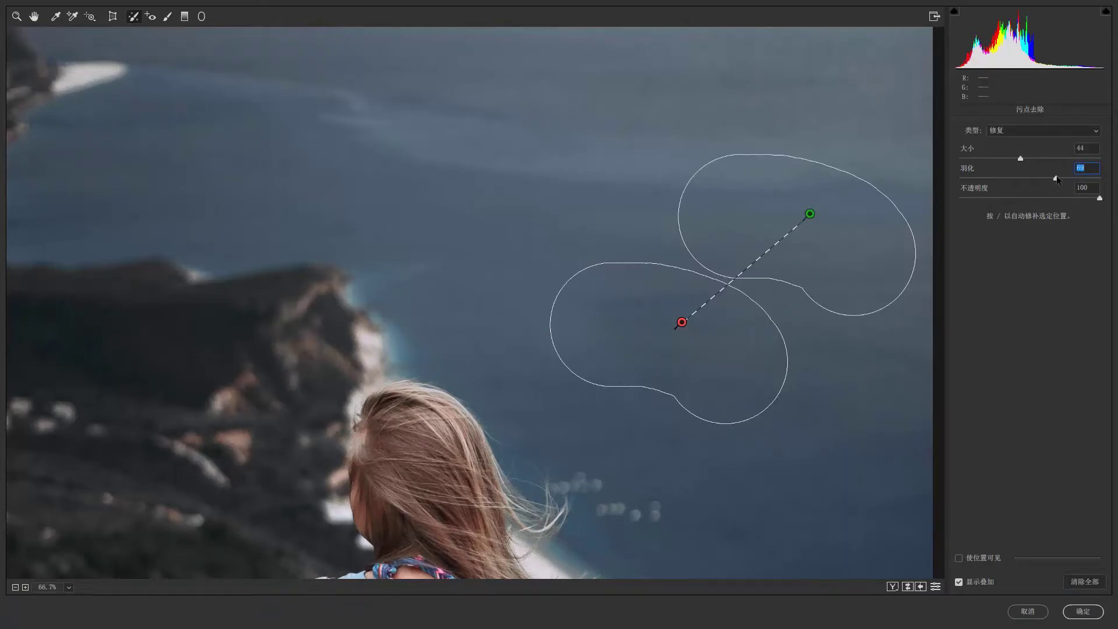
mouse_move(1058, 179)
mouse_down()
mouse_move(1015, 199)
mouse_move(1105, 201)
mouse_up()
drag(682, 322, 670, 320)
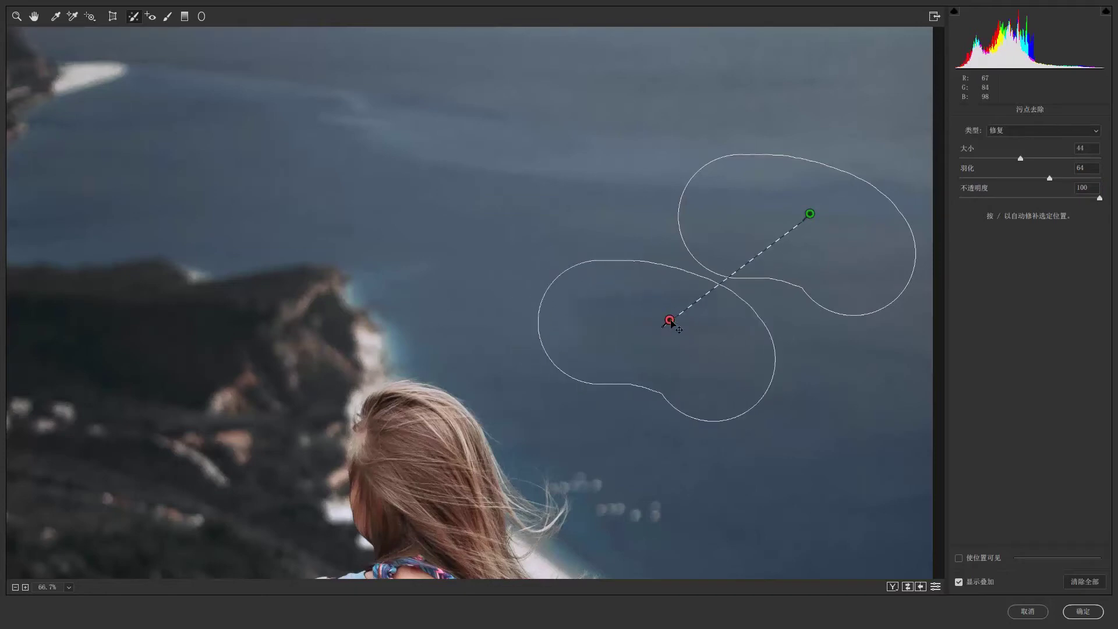
Redo the heal over the island with open sea from its upper right, then fit the view
key(Delete)
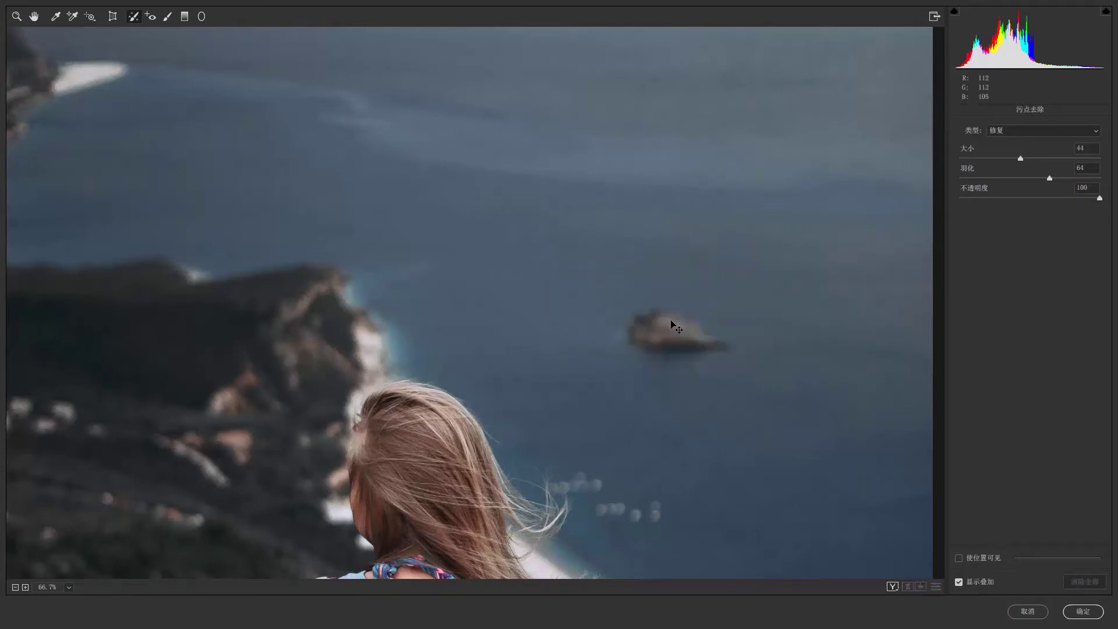
drag(616, 318, 744, 358)
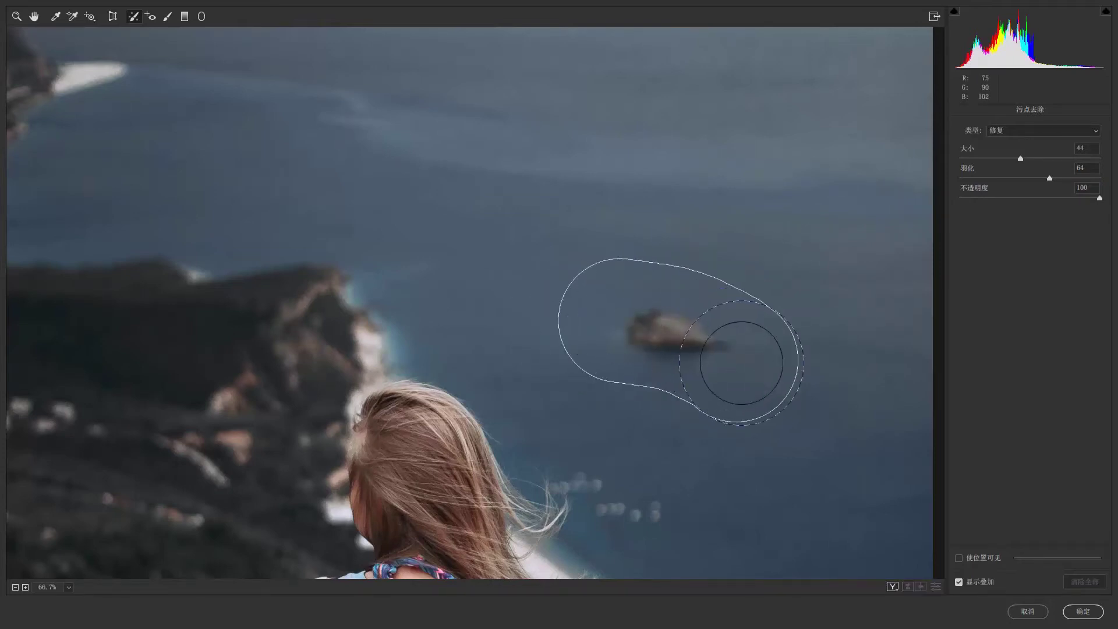
mouse_move(689, 166)
mouse_down()
mouse_move(863, 247)
mouse_move(807, 202)
mouse_up()
key(ctrl+0)
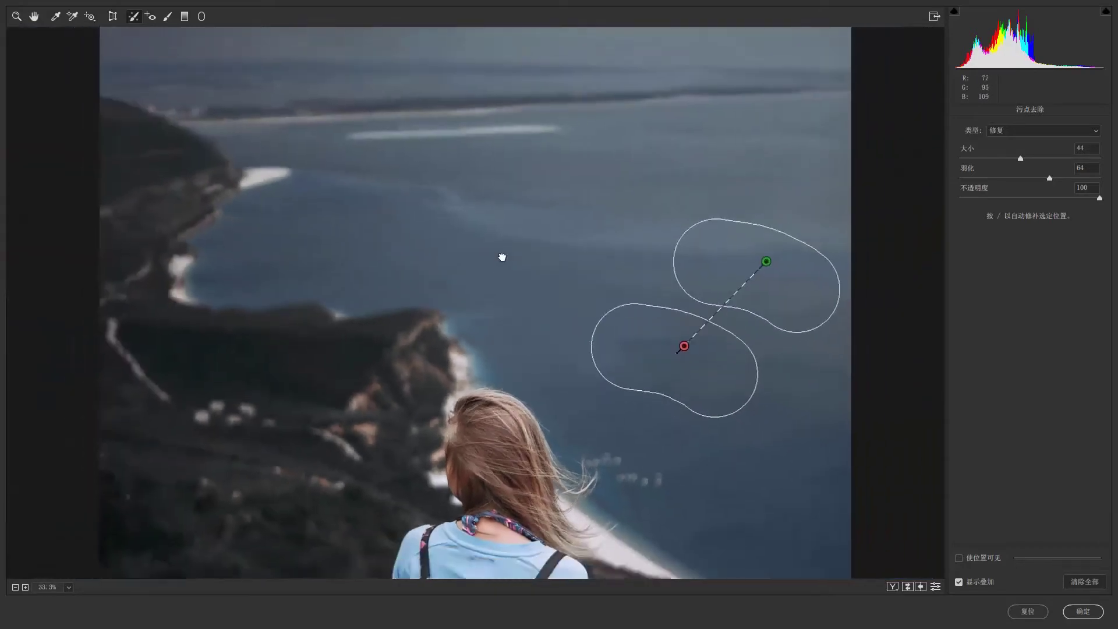
Add a Graduated Filter running from the top of the photo down to the girl's head
click(184, 17)
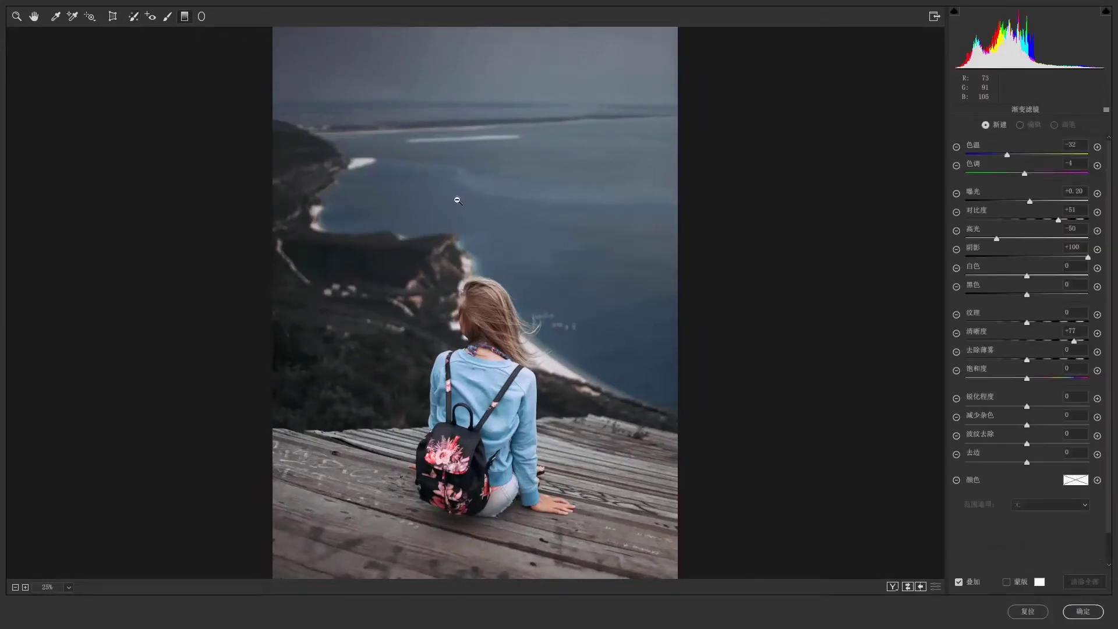
key(ctrl+minus)
key(ctrl+0)
key(ctrl+minus)
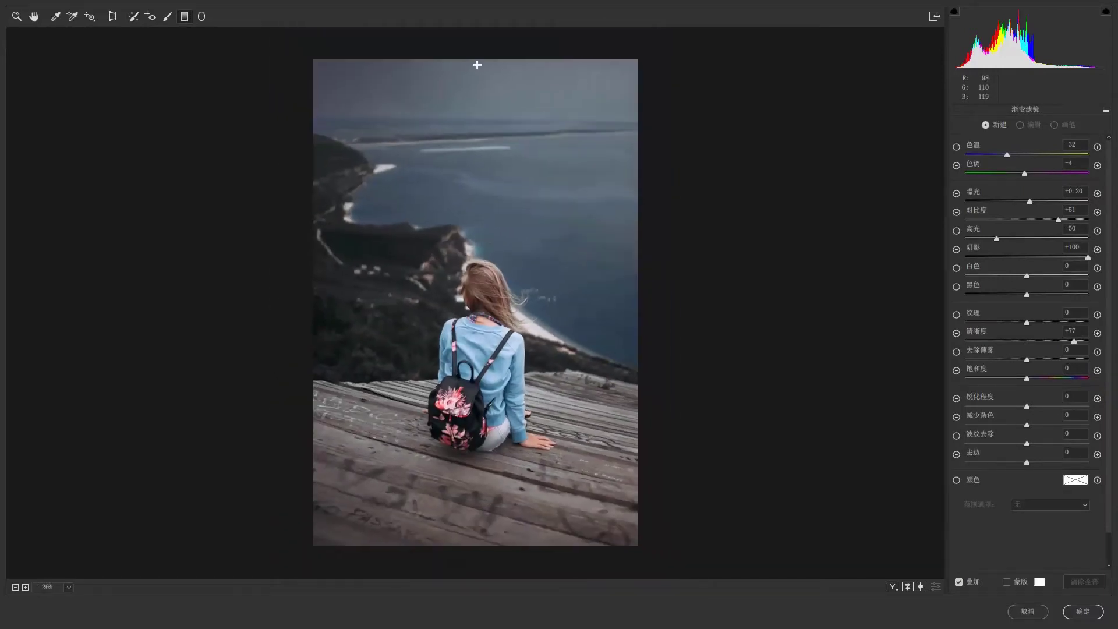
mouse_move(477, 65)
mouse_down()
mouse_move(478, 299)
mouse_move(472, 125)
mouse_move(440, 272)
mouse_move(459, 155)
mouse_move(471, 157)
mouse_move(474, 325)
mouse_up()
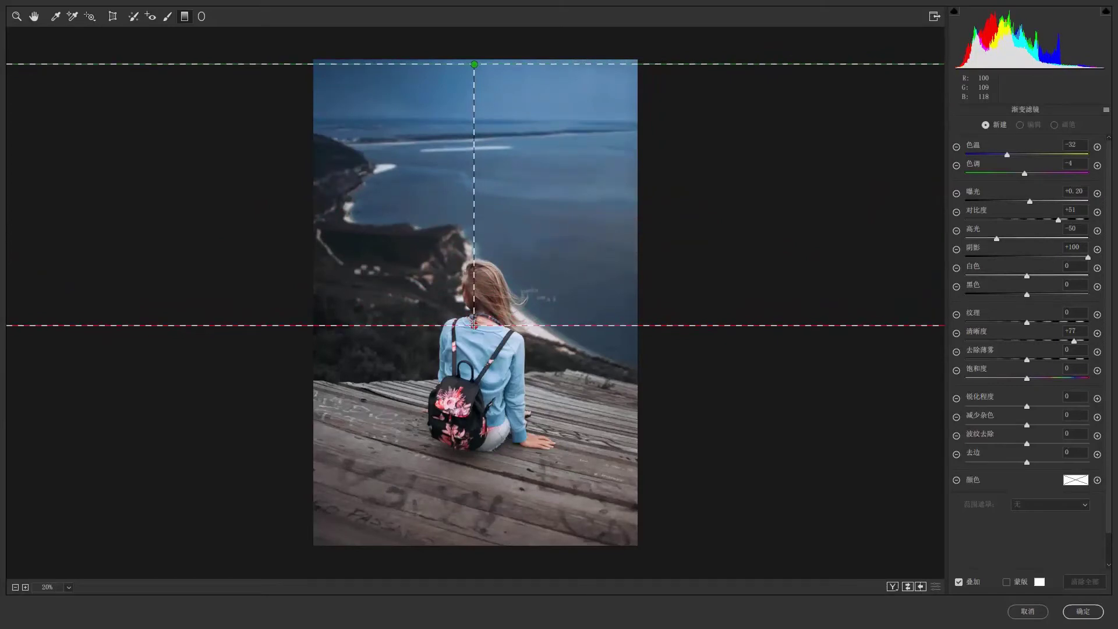
drag(474, 324, 474, 325)
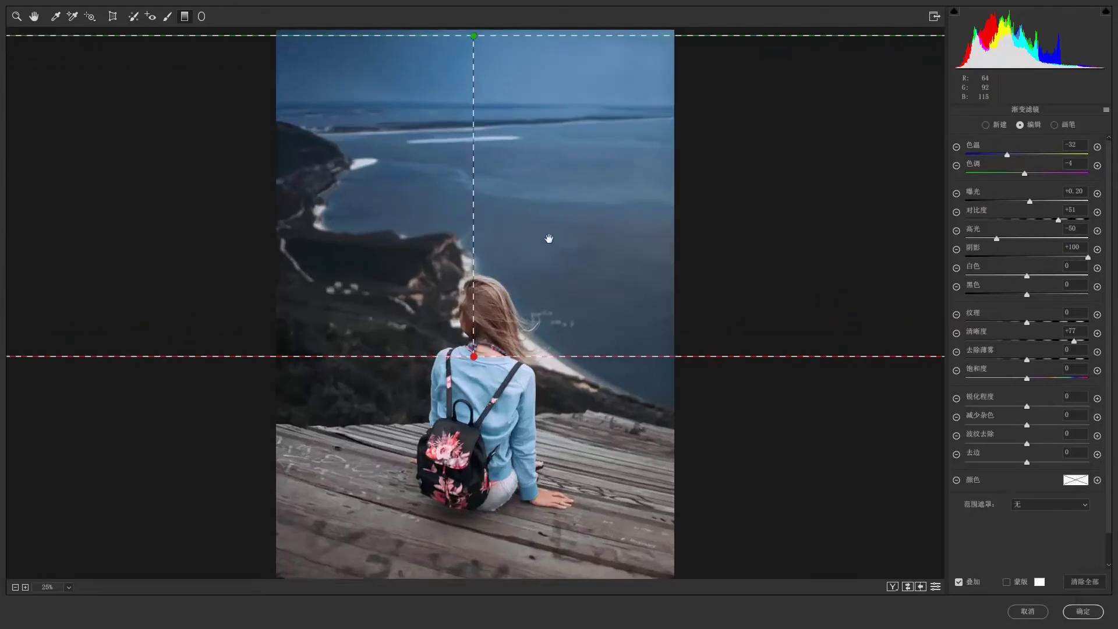
key(ctrl+plus)
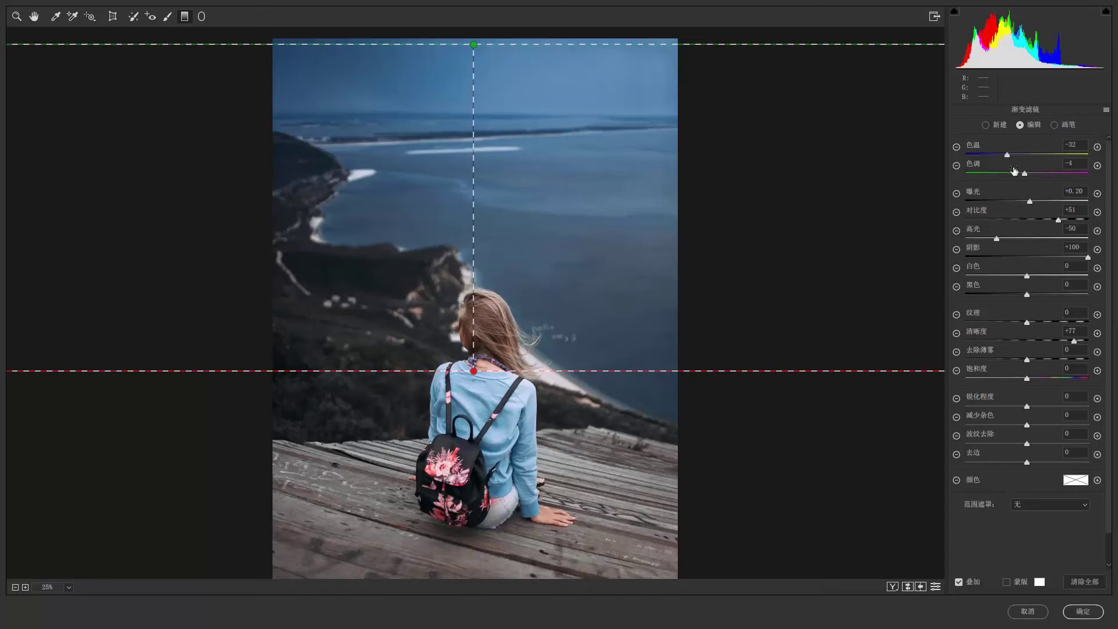
Tune the sky gradient to Temperature -43 and Tint -14 with slightly lower Exposure
drag(1009, 156, 992, 157)
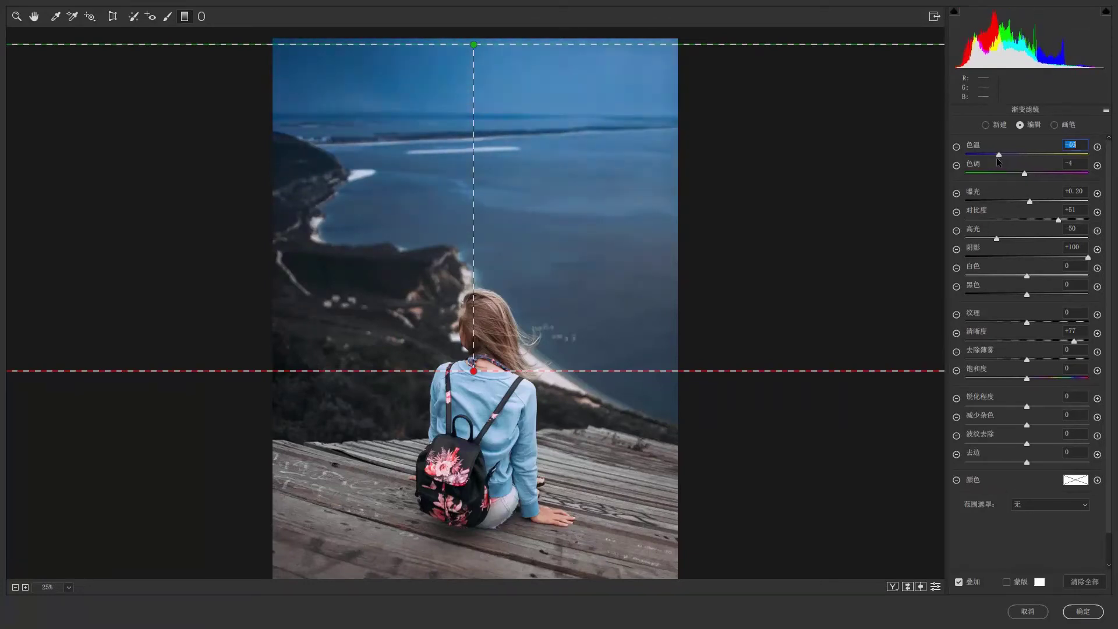
drag(991, 157, 1000, 158)
mouse_move(1030, 201)
mouse_down()
mouse_move(1039, 204)
mouse_move(1024, 211)
mouse_up()
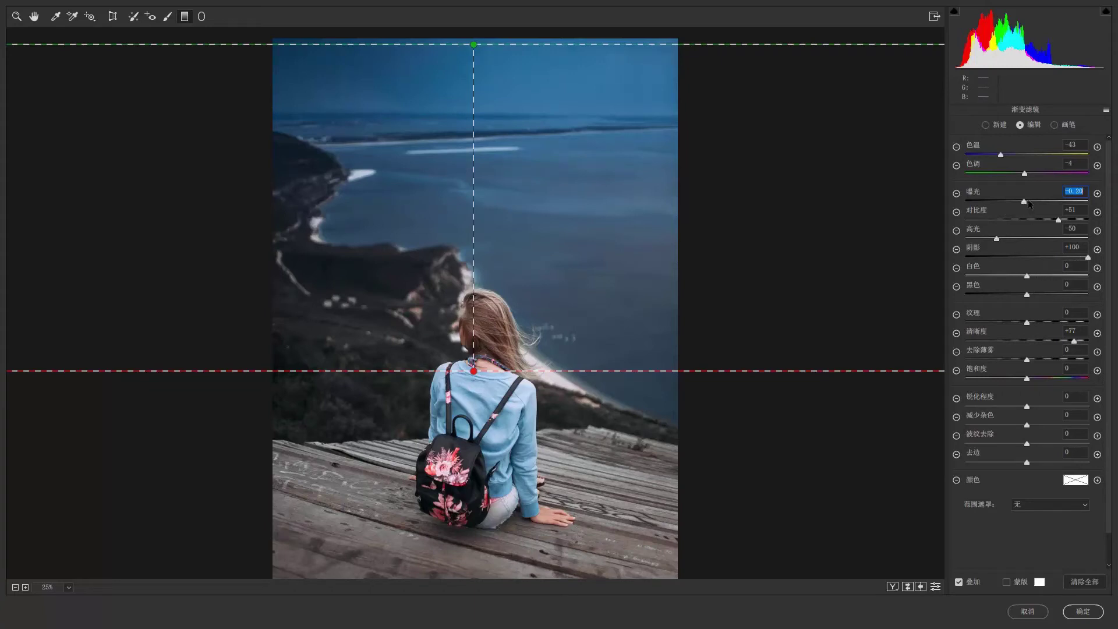
drag(1029, 204, 1025, 204)
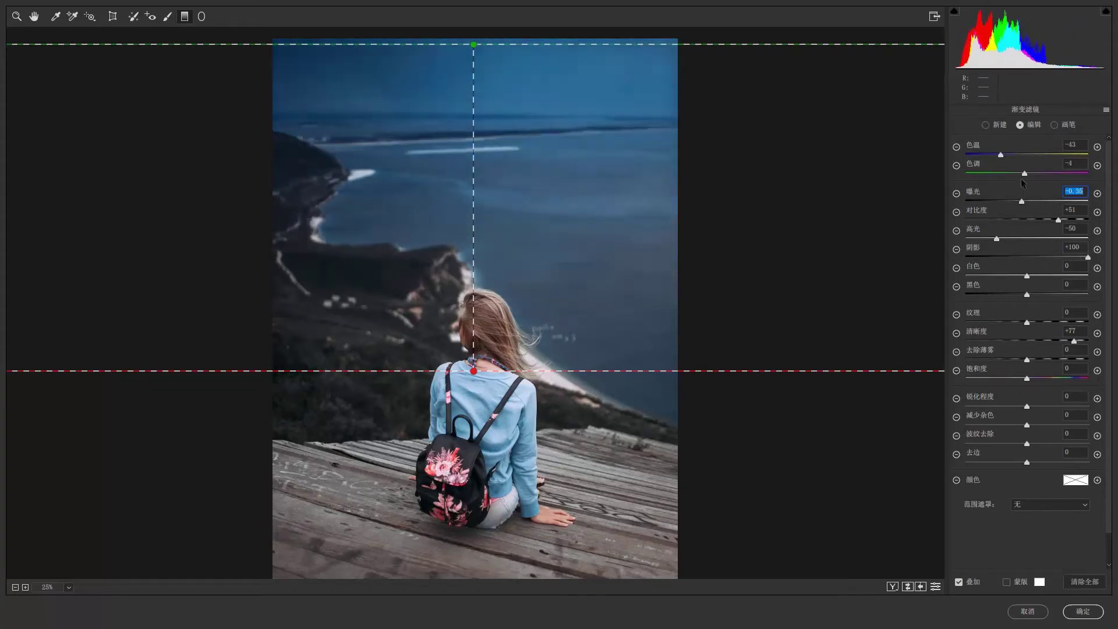
drag(1024, 173, 1018, 173)
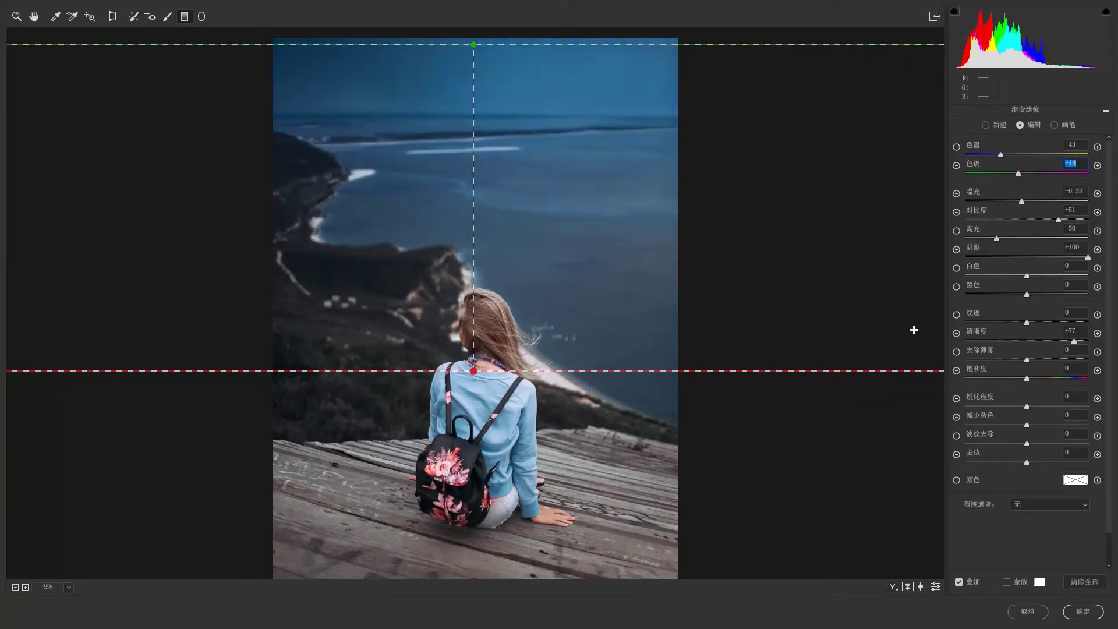
key(ctrl+minus)
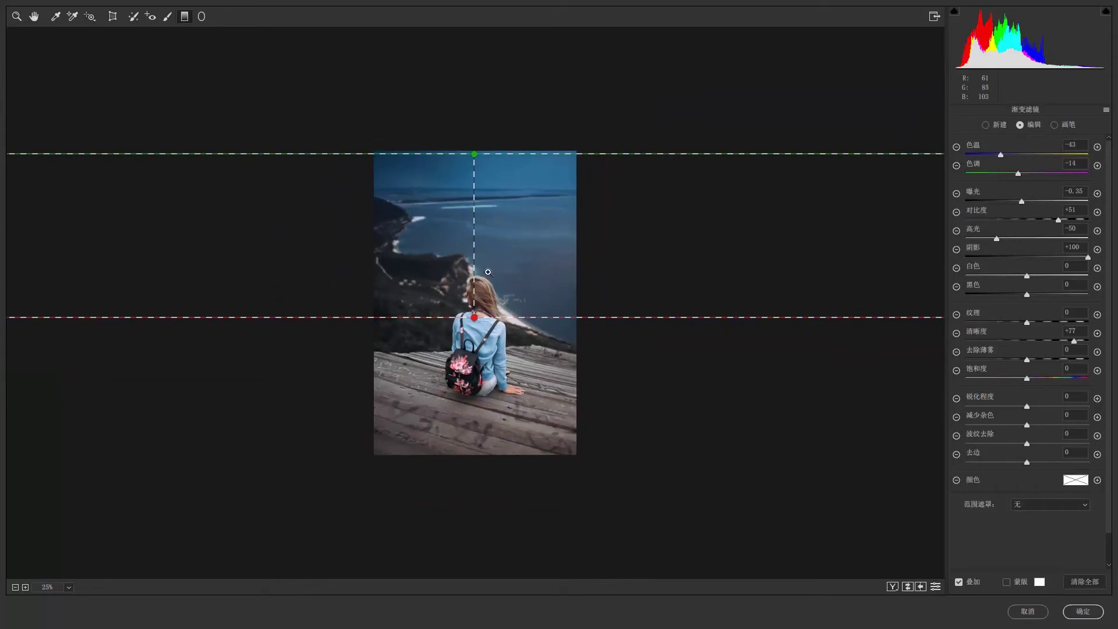
click(488, 272)
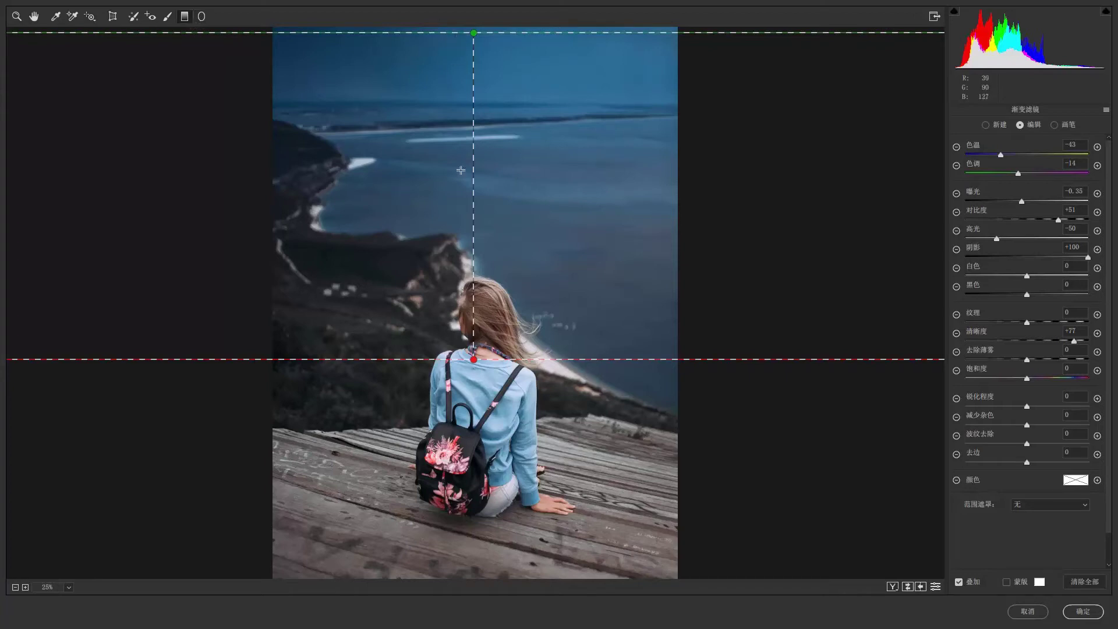
Draw a Radial Filter ellipse out from the girl's head over most of the photo, viewed at 25%
click(205, 18)
key(ctrl+minus)
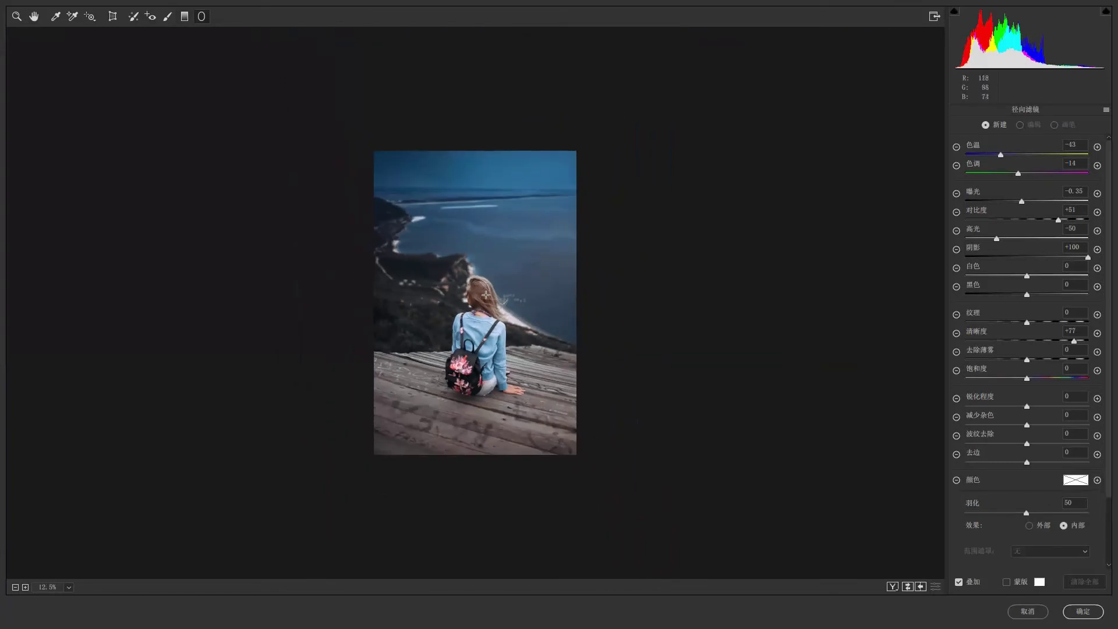
drag(480, 298, 590, 197)
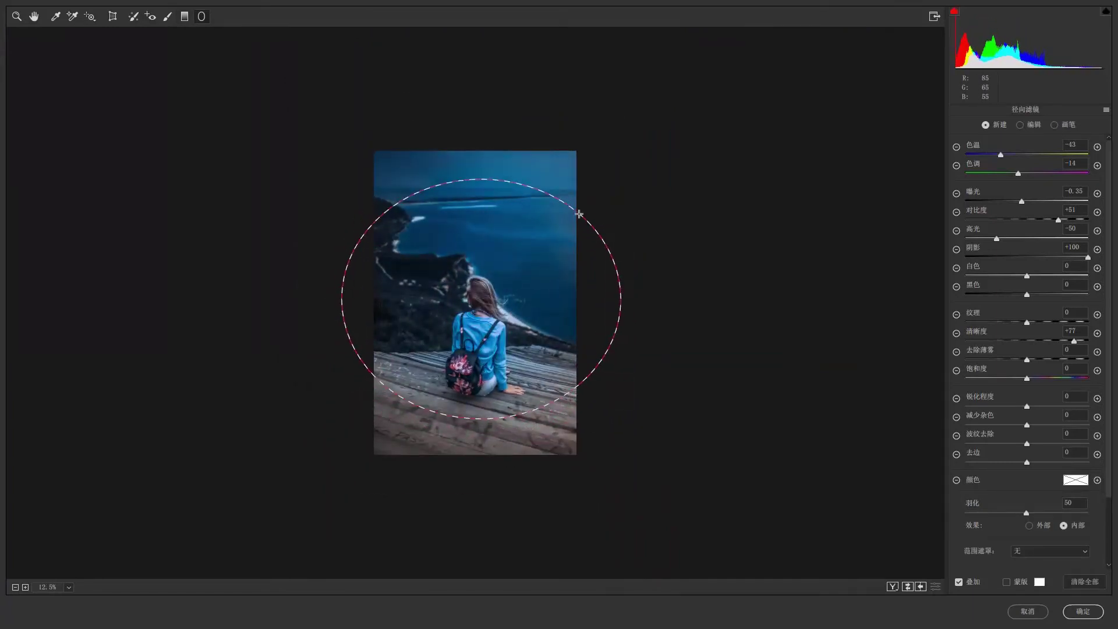
drag(590, 197, 574, 207)
key(ctrl+plus)
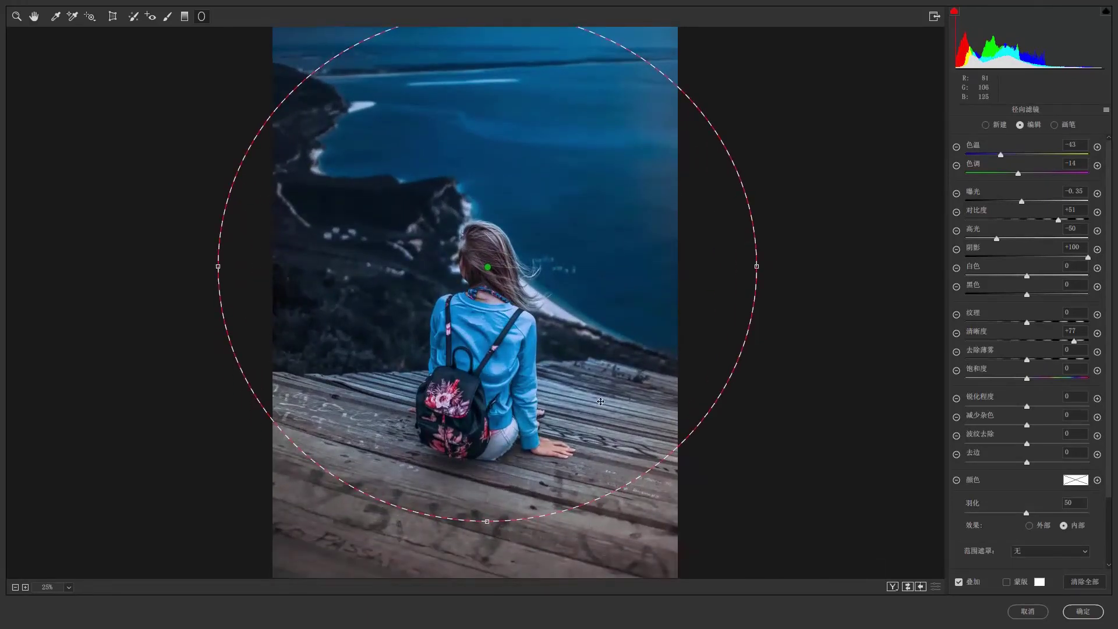
scroll(991, 508, down, 1)
scroll(992, 495, down, 2)
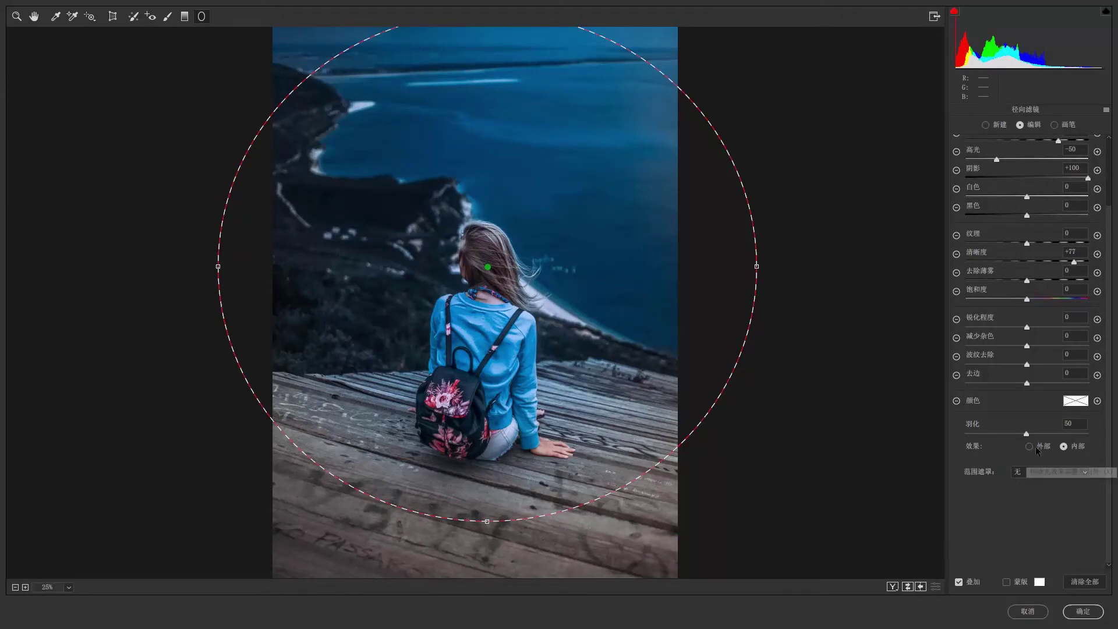
Set the radial Effect to Outside with Temperature -59, darker Exposure, Contrast +70 and adjusted Highlights
click(1029, 446)
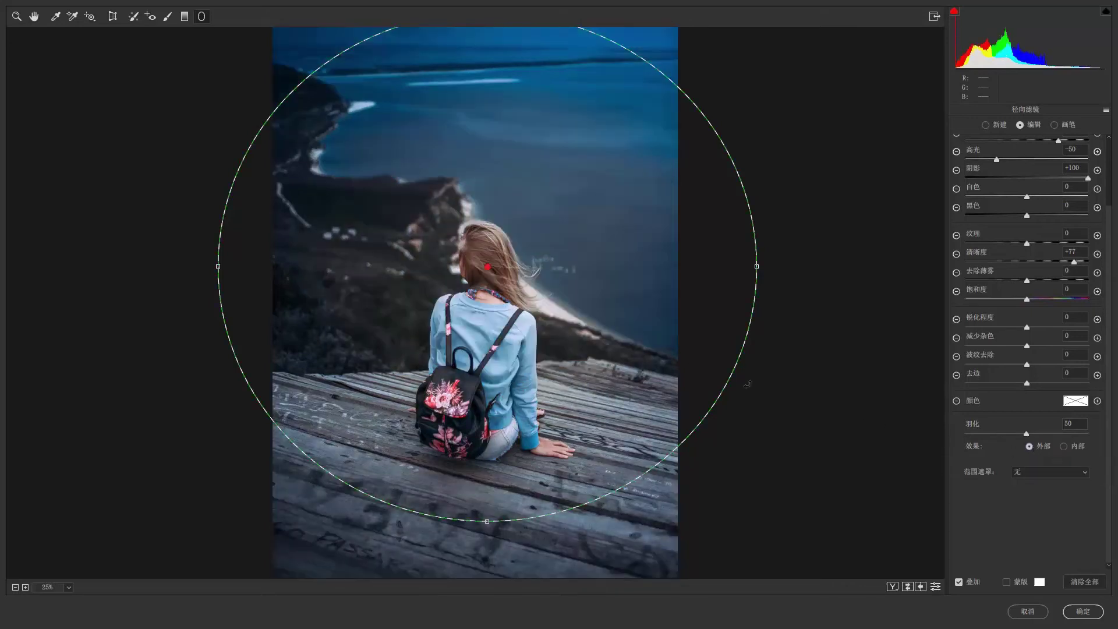
key(ctrl+minus)
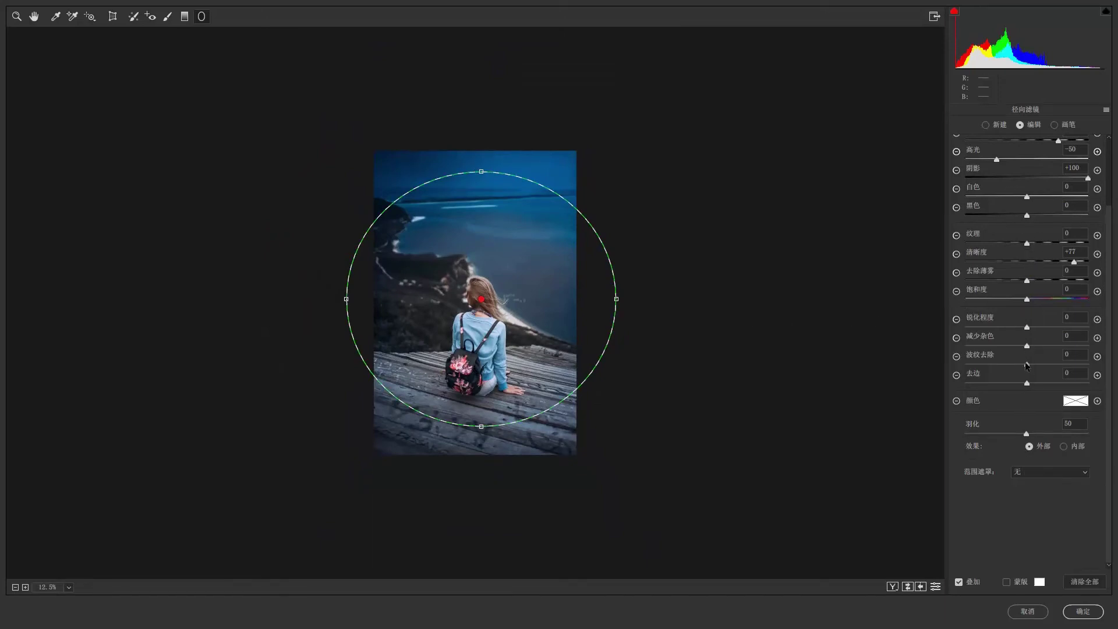
scroll(1025, 281, up, 1)
scroll(1017, 227, up, 2)
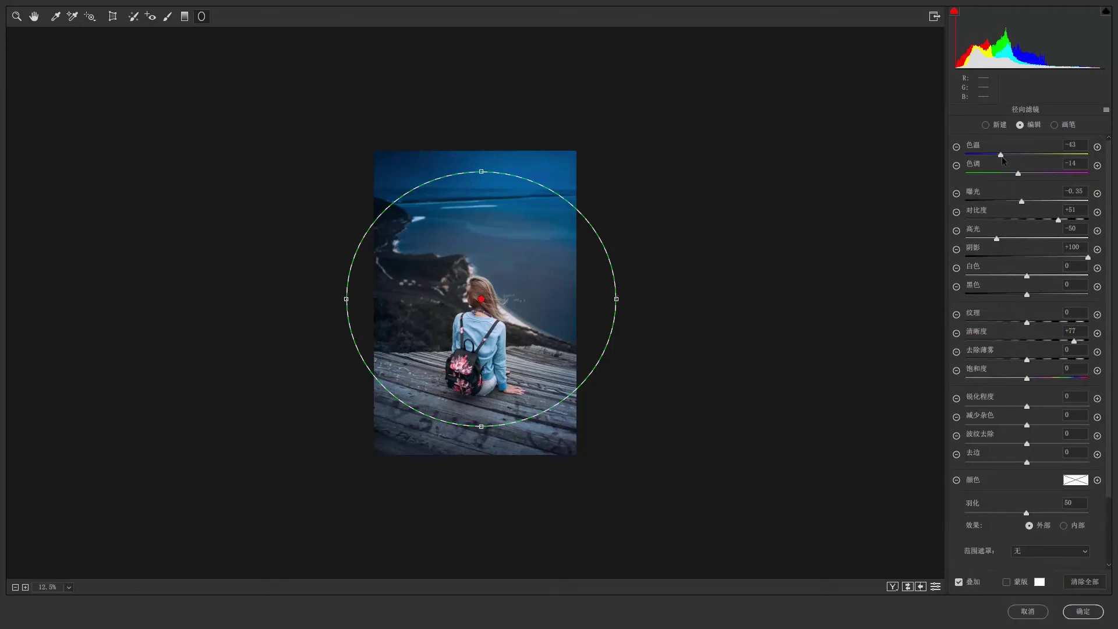
drag(1000, 155, 990, 155)
mouse_move(1020, 201)
mouse_down()
mouse_move(969, 201)
mouse_move(1025, 201)
mouse_up()
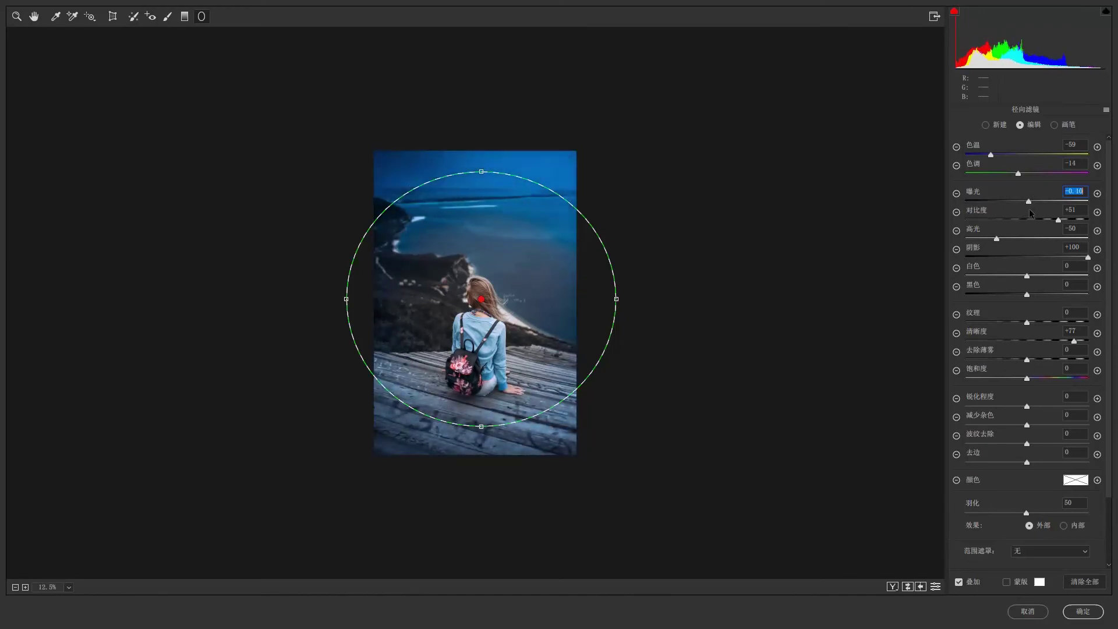
drag(1058, 221, 1070, 220)
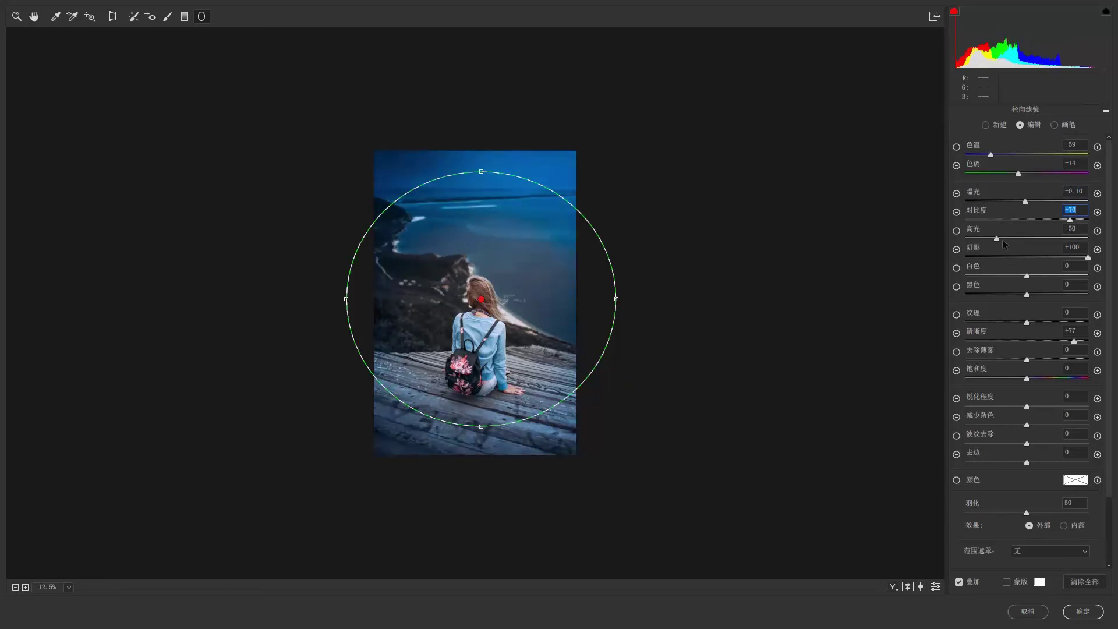
drag(995, 240, 1025, 240)
Resize and reposition the radial ellipse around the girl, stretching it taller over the photo
mouse_move(618, 300)
mouse_down()
mouse_move(520, 303)
mouse_move(816, 297)
mouse_move(522, 130)
mouse_move(622, 299)
mouse_up()
mouse_move(482, 299)
mouse_down()
mouse_move(437, 392)
mouse_move(567, 235)
mouse_move(449, 237)
mouse_move(478, 305)
mouse_up()
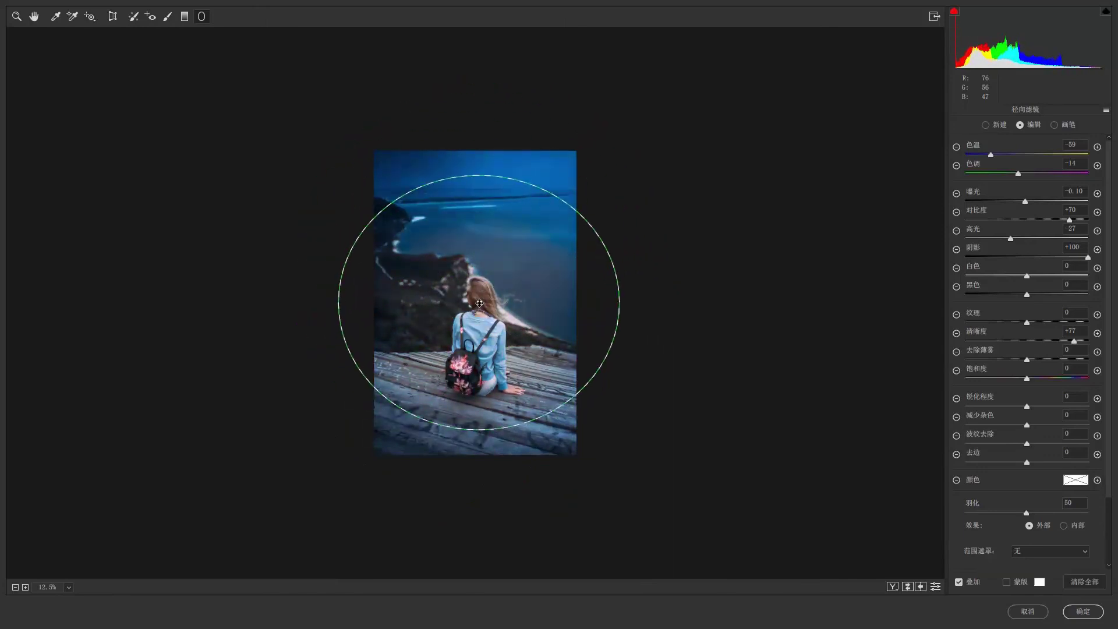
scroll(479, 305, up, 3)
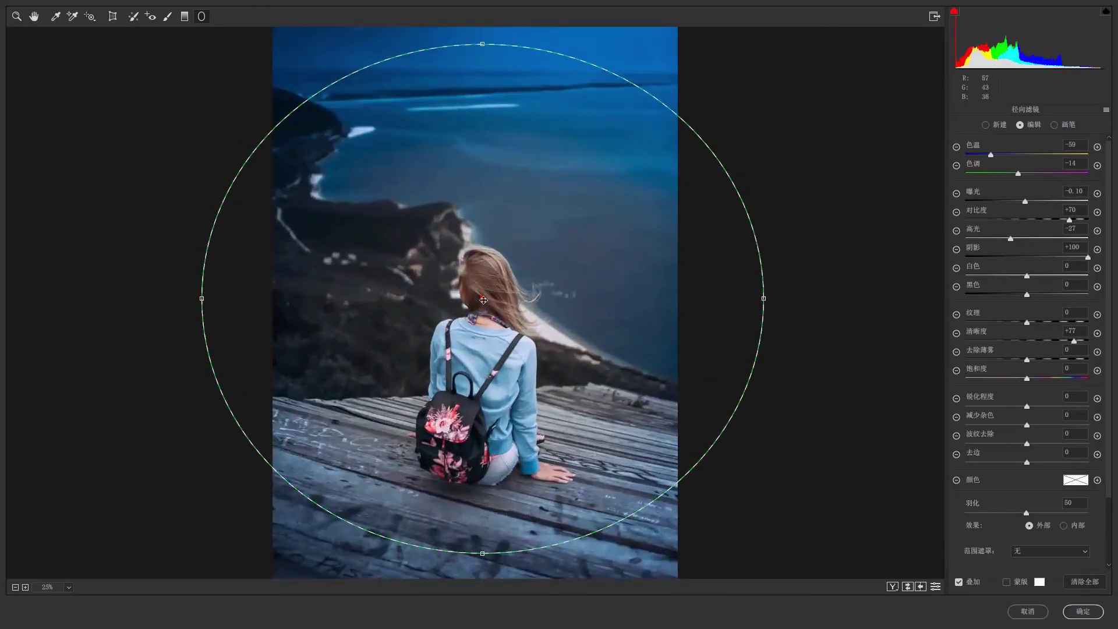
drag(492, 312, 495, 296)
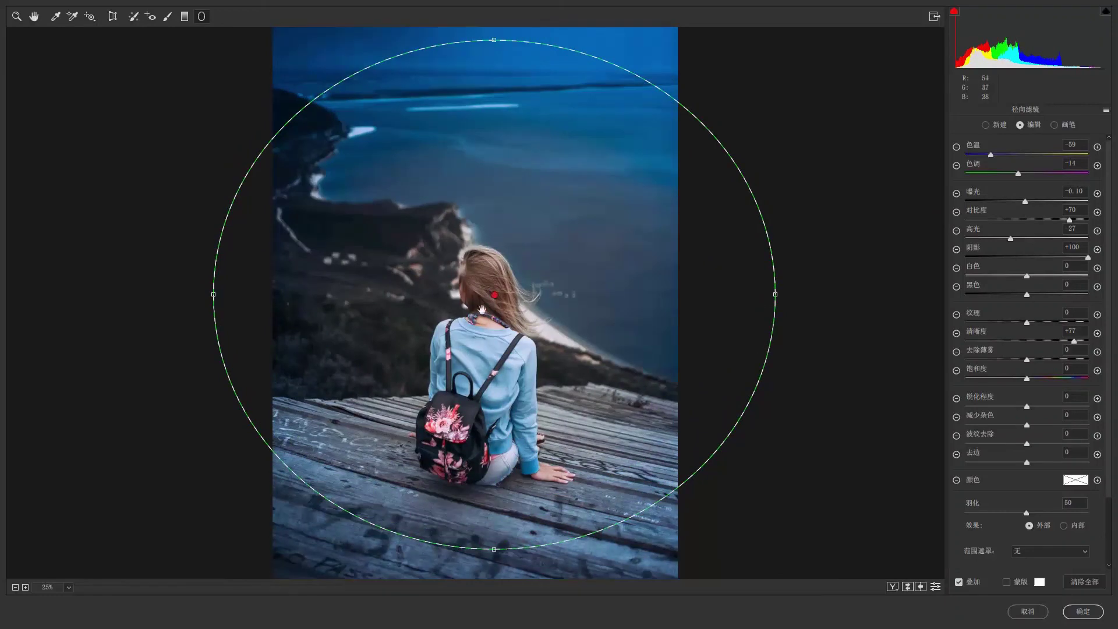
scroll(469, 305, down, 1)
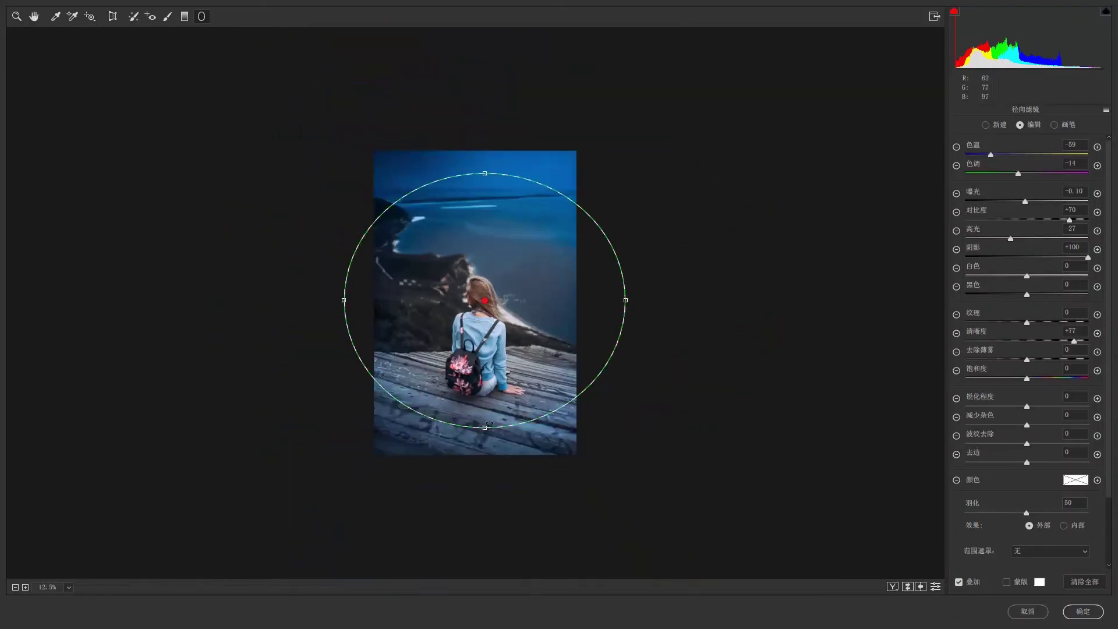
drag(485, 427, 485, 448)
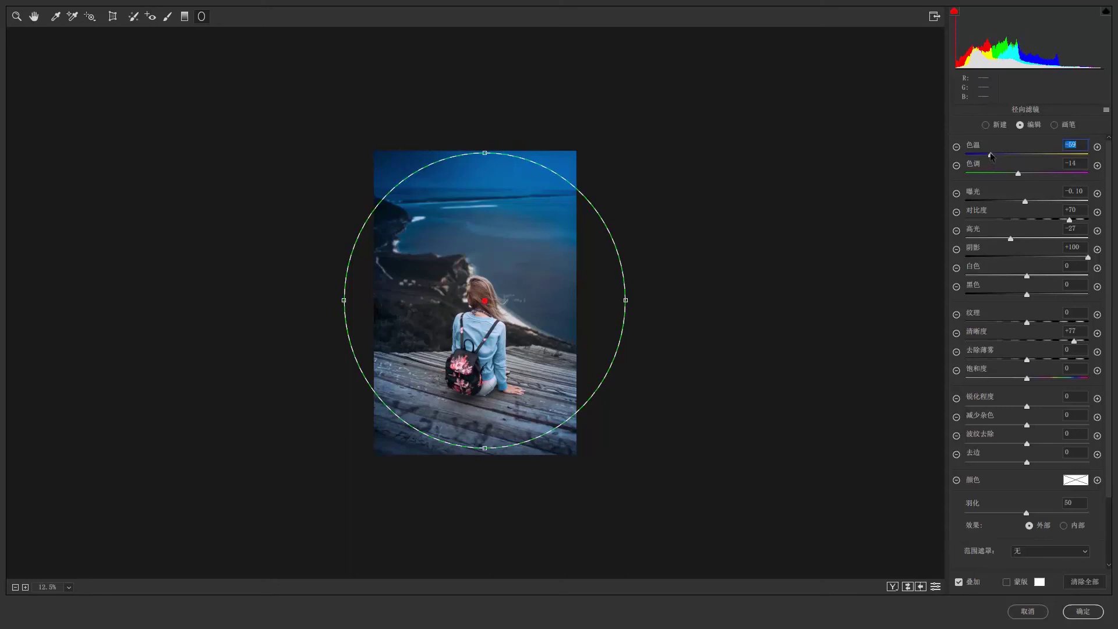
Warm the edge Temperature slightly and commit the Camera Raw edits back to Photoshop
drag(990, 155, 1012, 156)
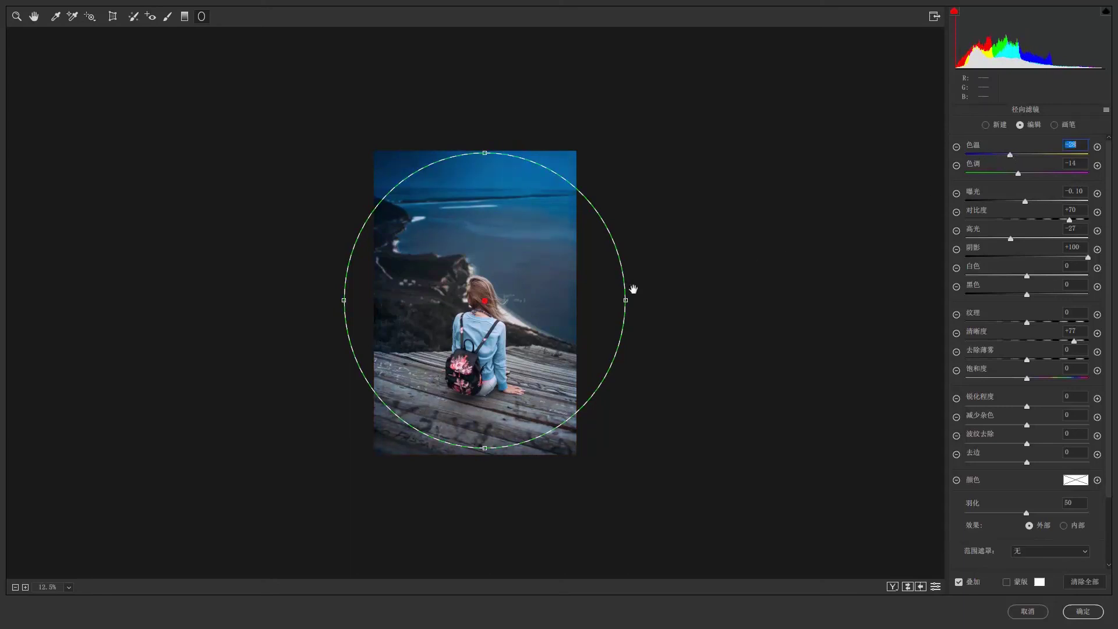
key(ctrl+plus)
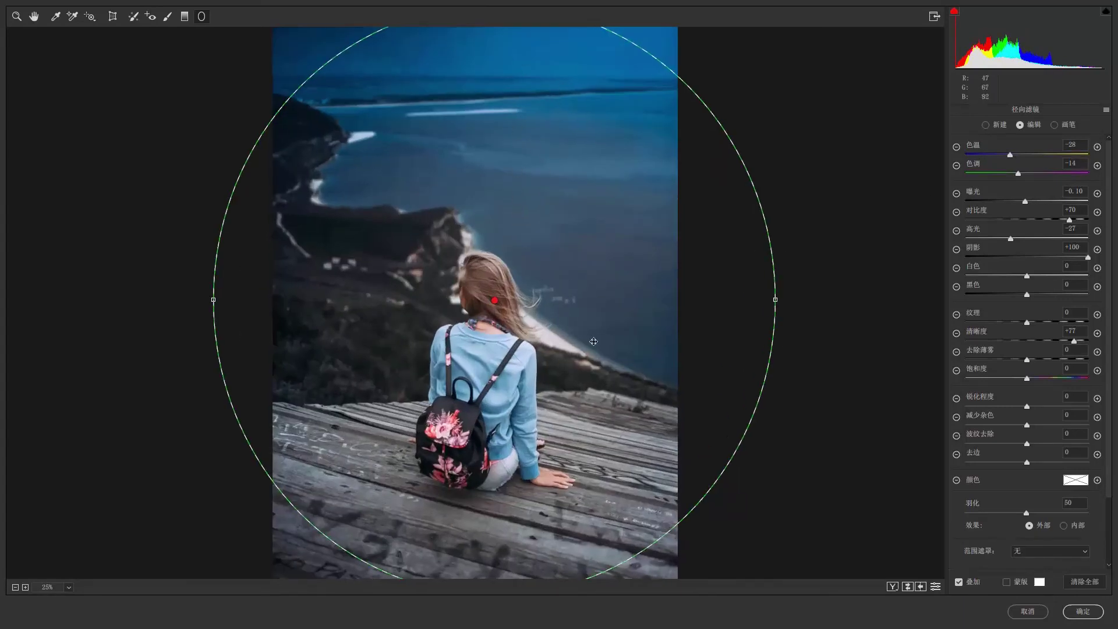
scroll(573, 314, up, 3)
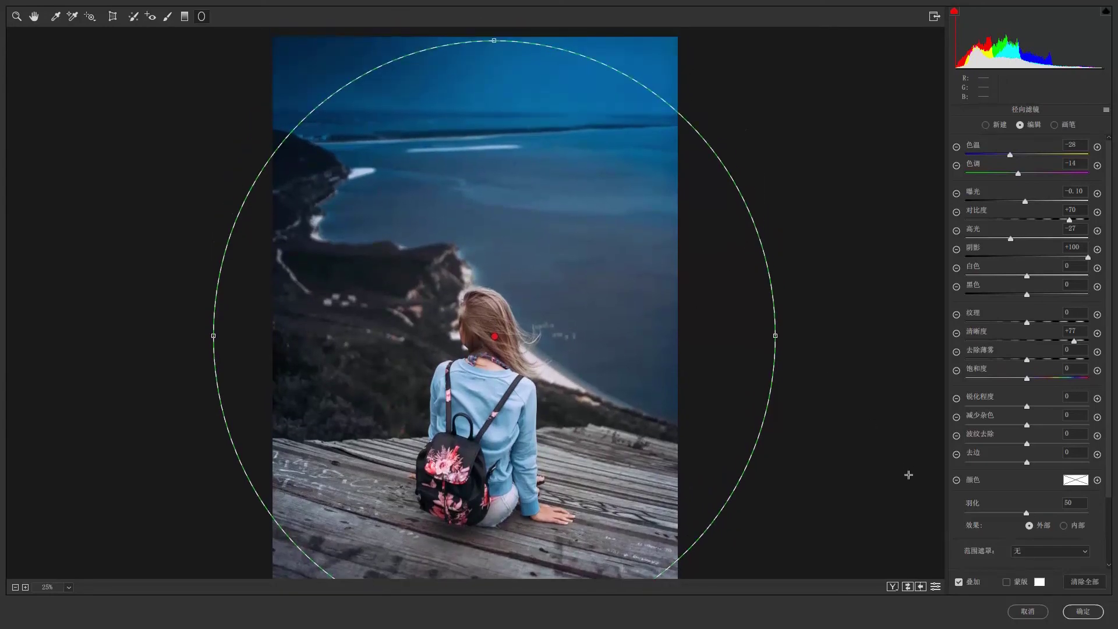
click(1080, 612)
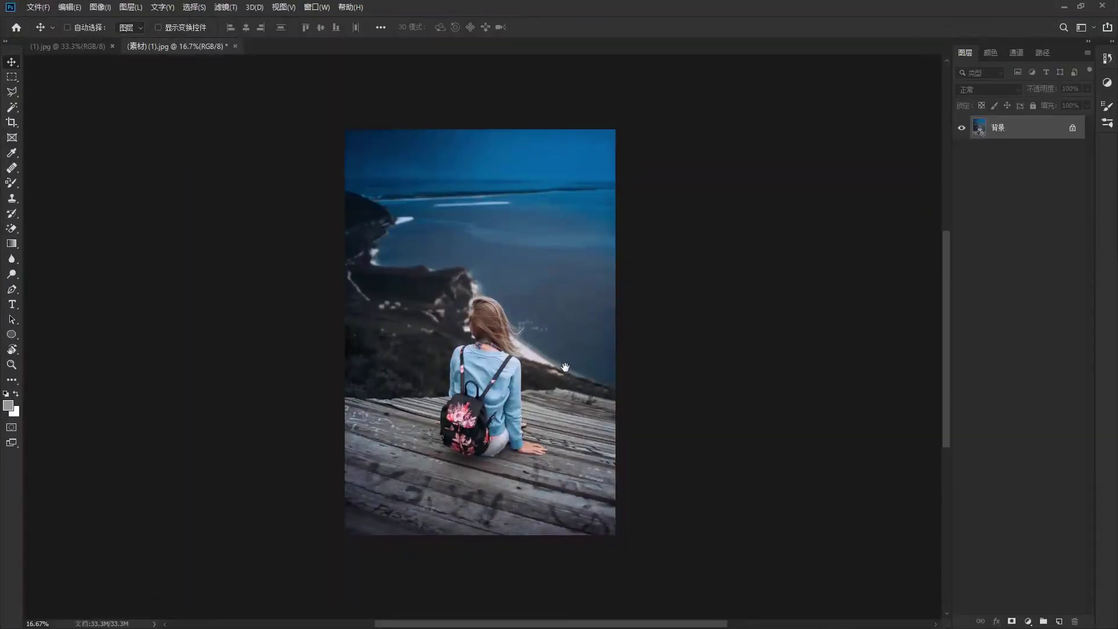
scroll(494, 315, up, 1)
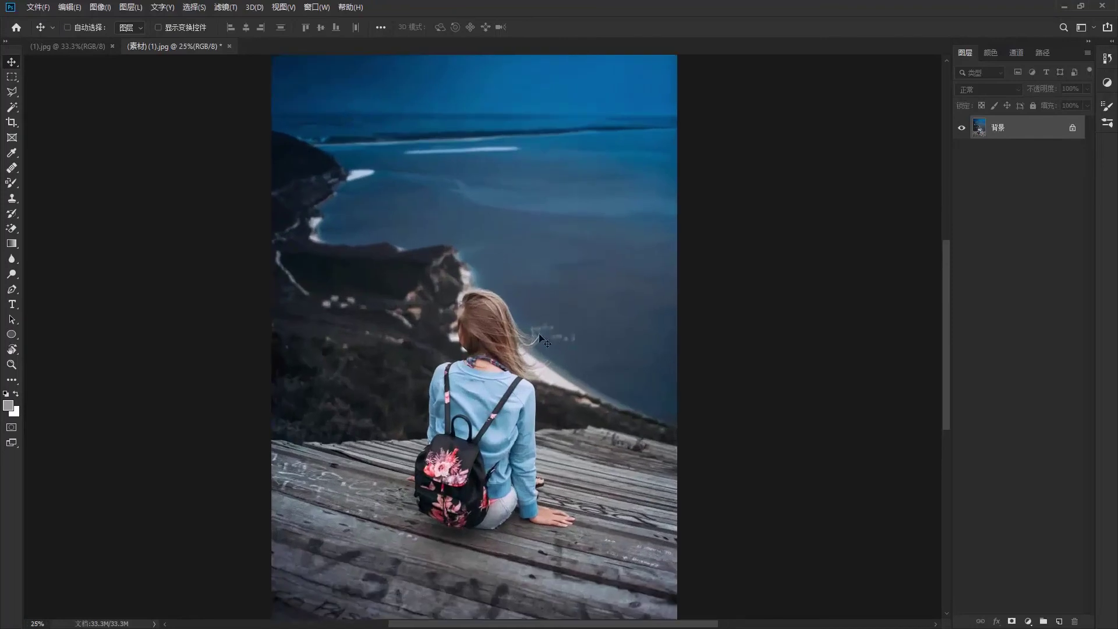